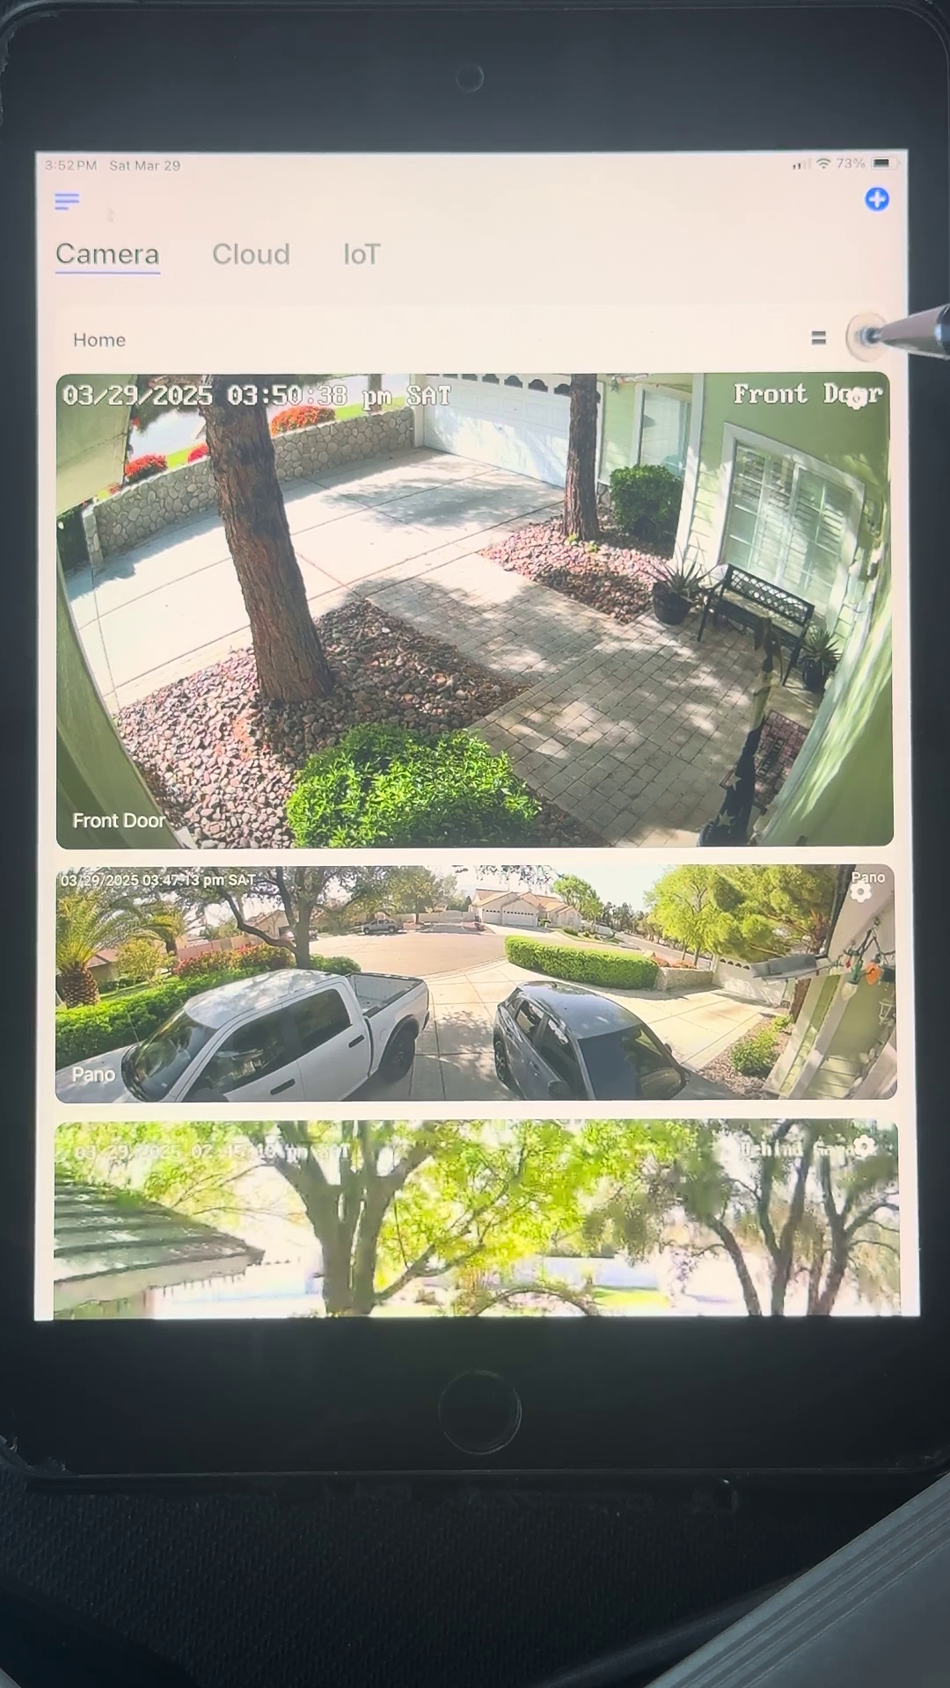
Open the Home recorder's settings, back out to the camera list, and reopen them
left_click(860, 338)
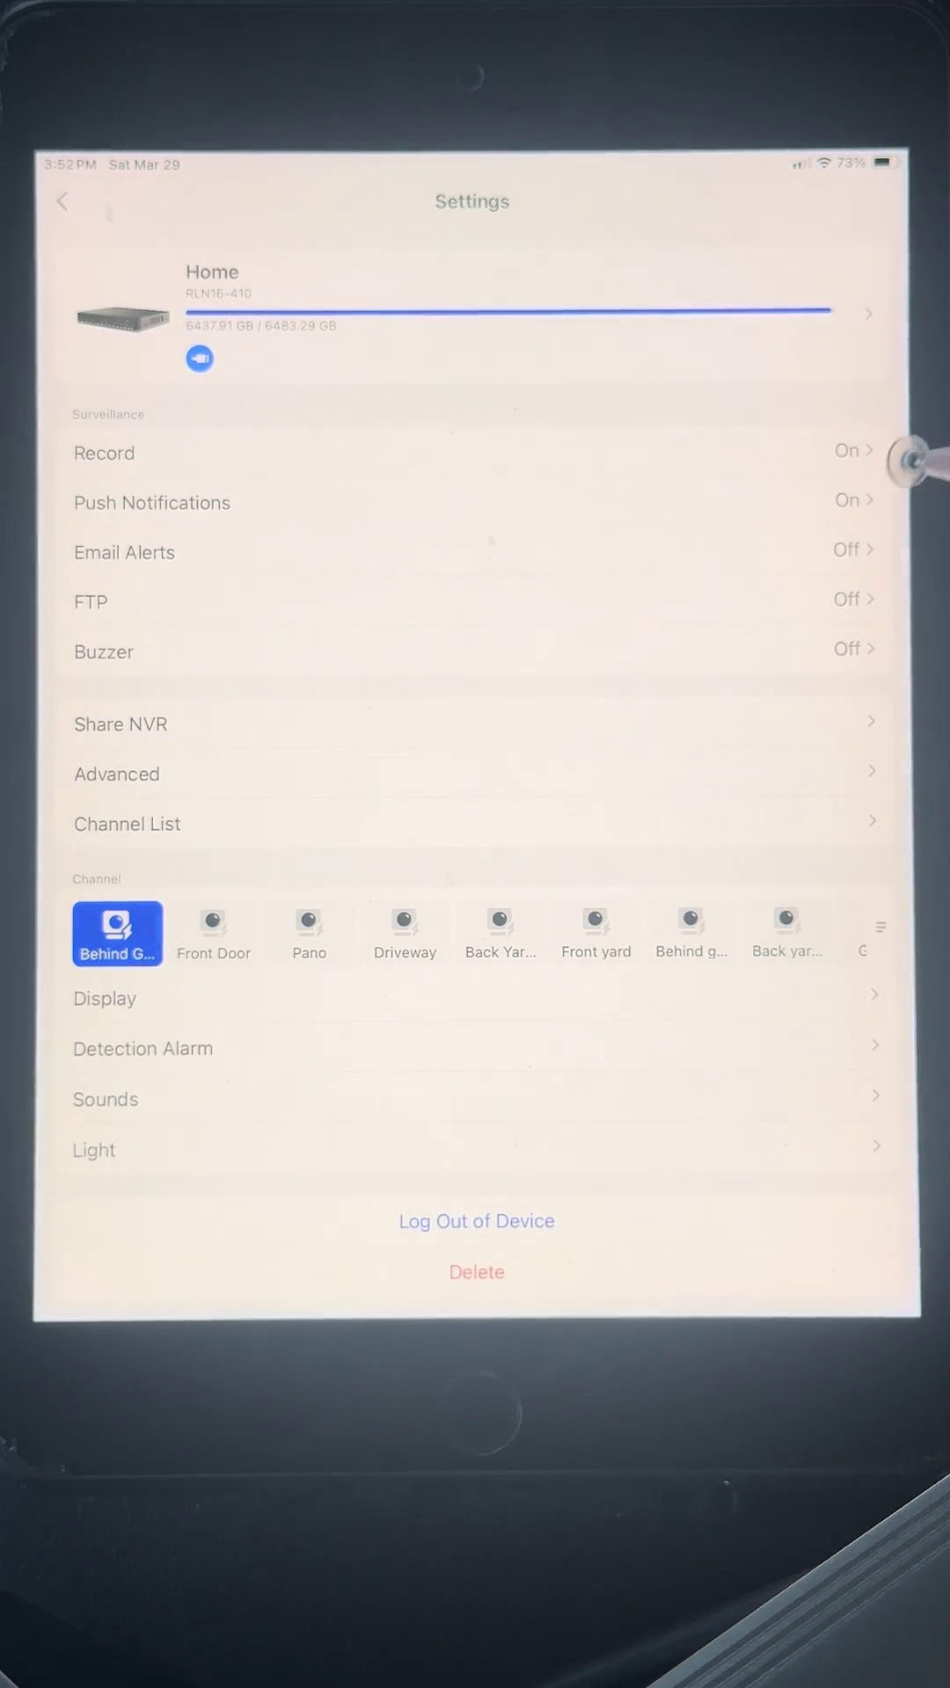
left_click(62, 201)
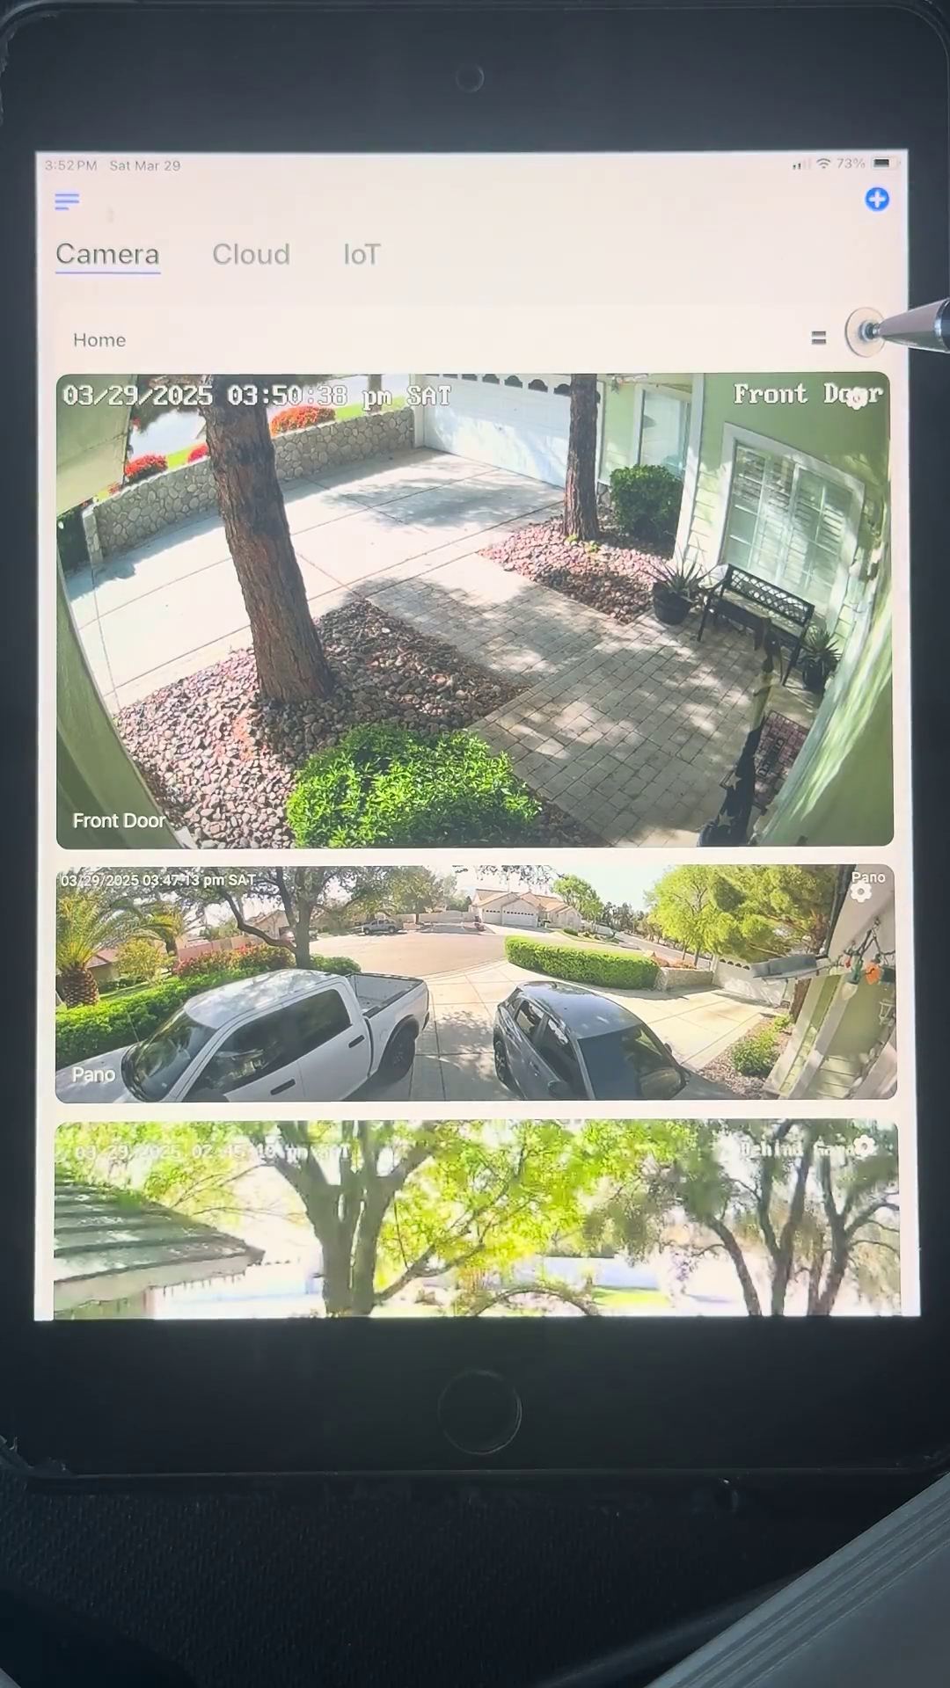
left_click(864, 333)
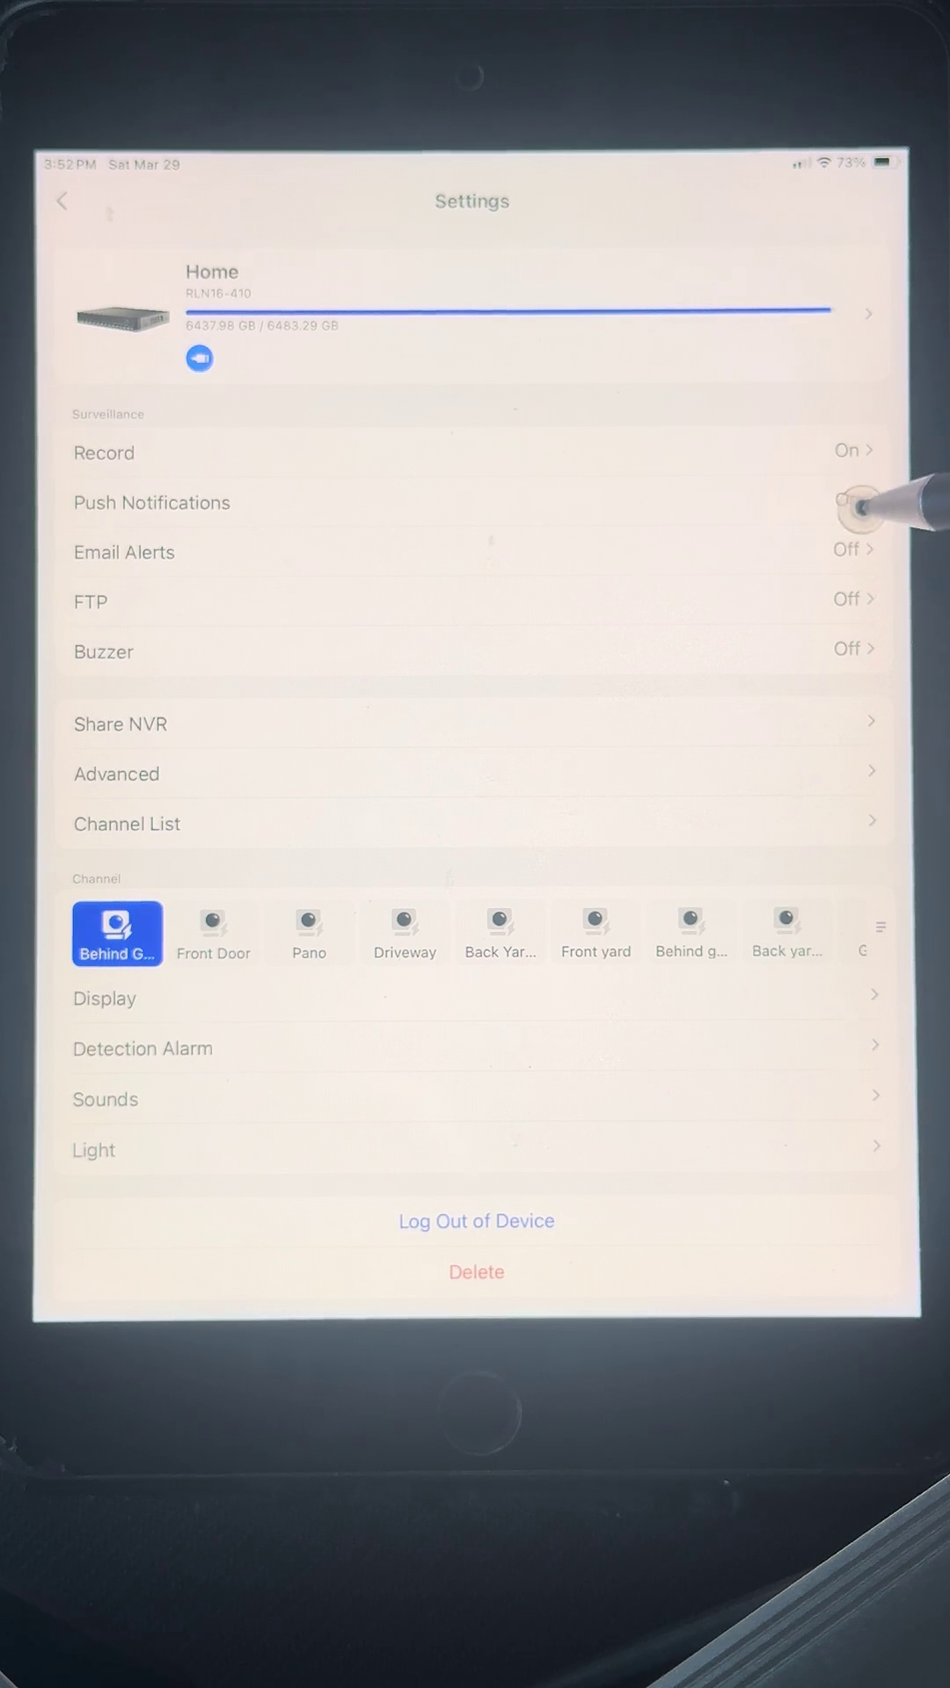
Open the Home recorder's push notification settings
left_click(861, 504)
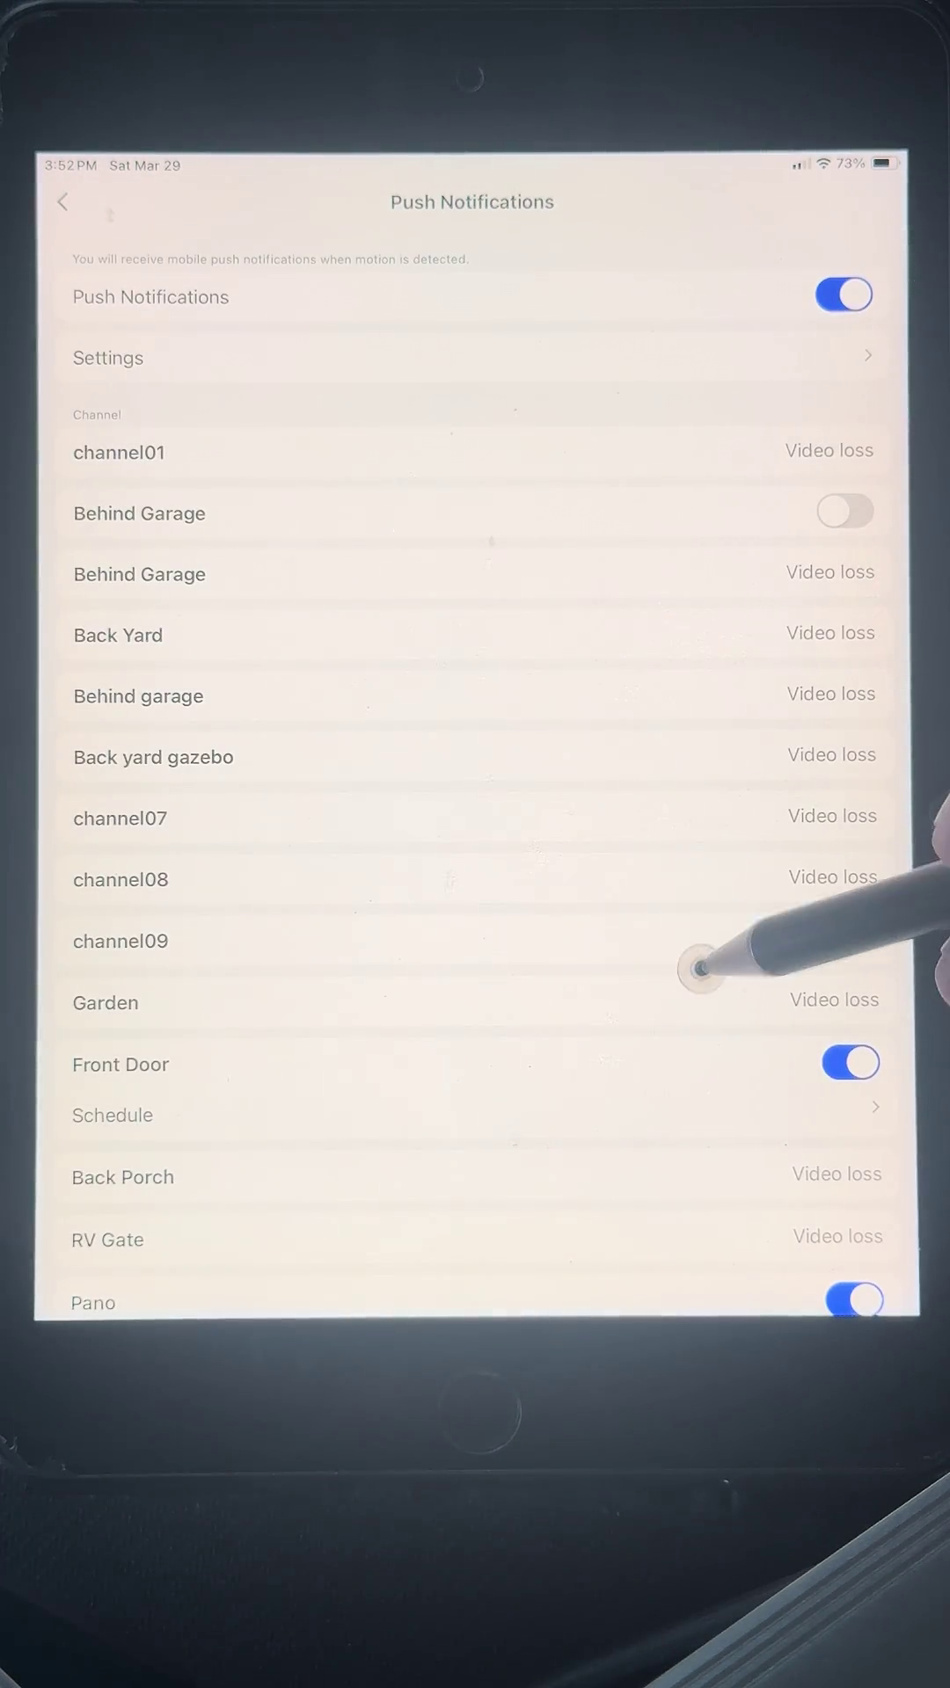
mouse_move(698, 965)
left_mouse_down()
mouse_move(727, 723)
mouse_move(689, 404)
left_mouse_up()
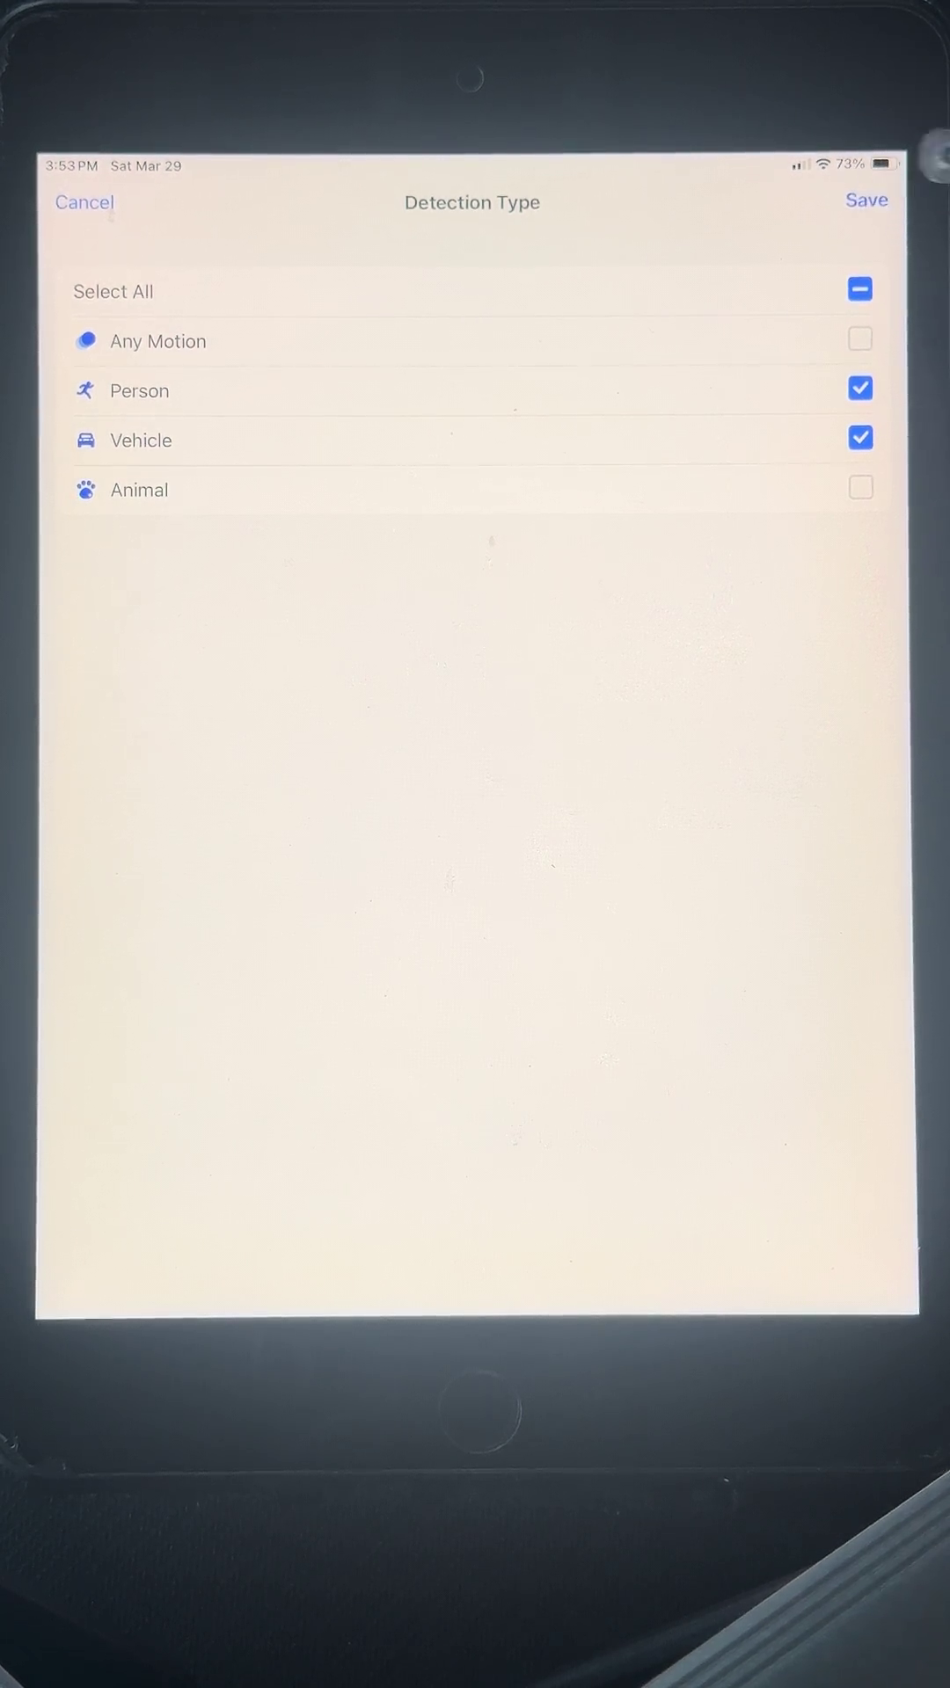
Save the Person and Vehicle detection types and return to the schedule
left_click(861, 207)
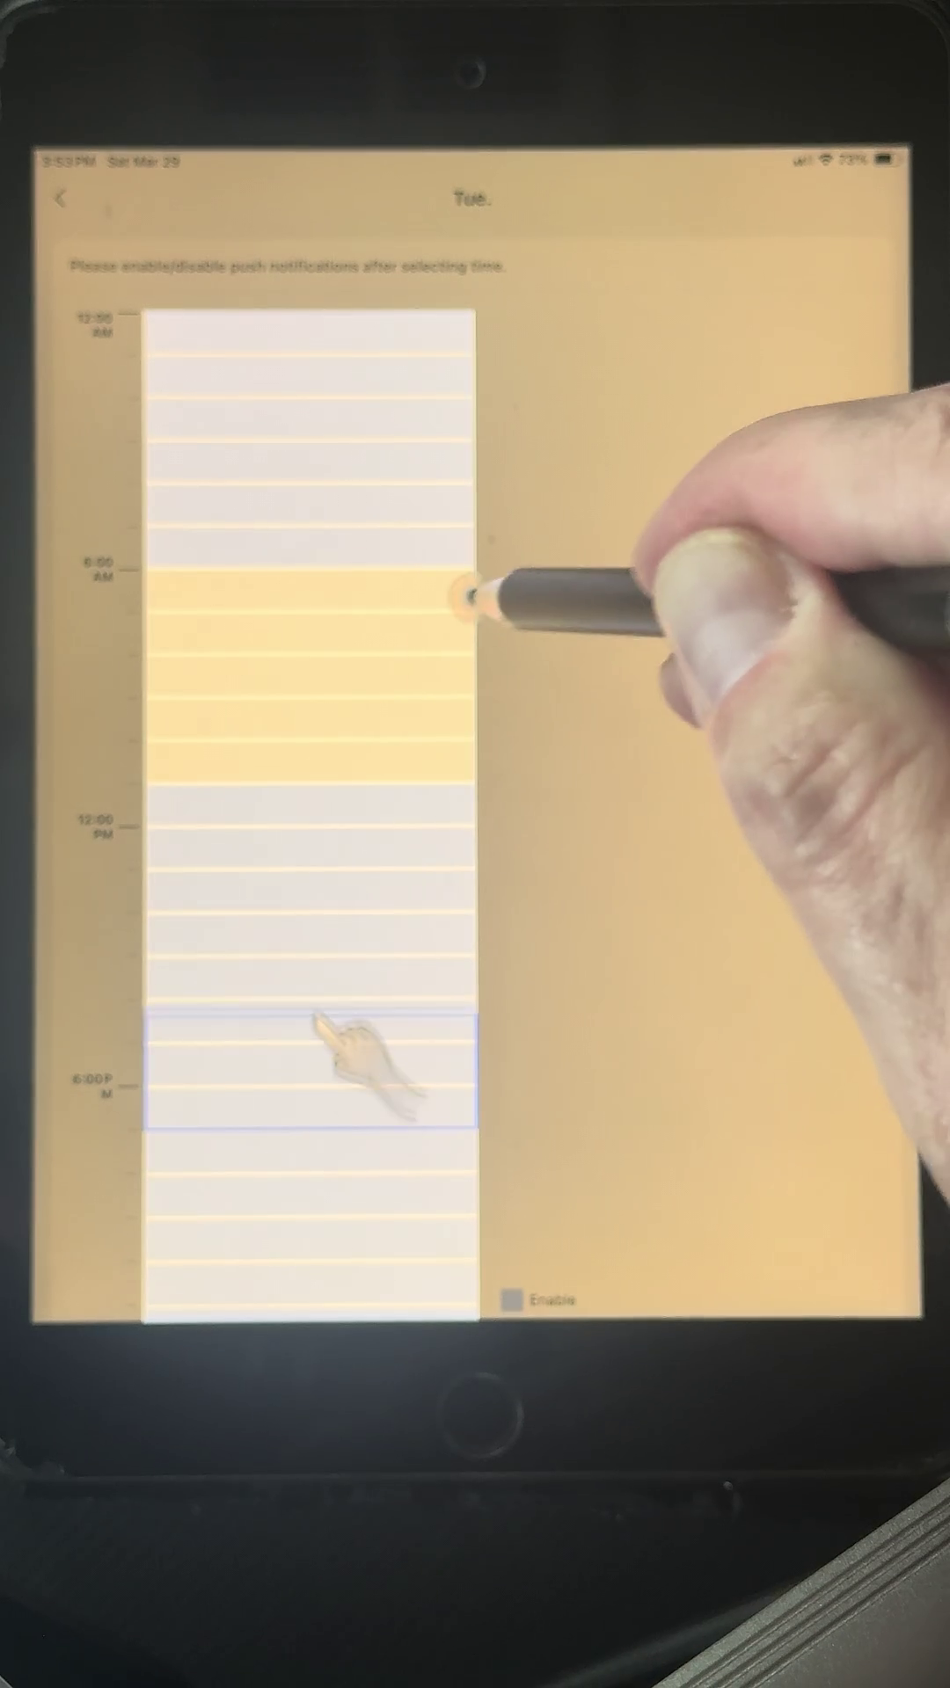
Mark Tuesday's morning hours for notifications and save the schedule
left_click_drag(324, 1028, 337, 983)
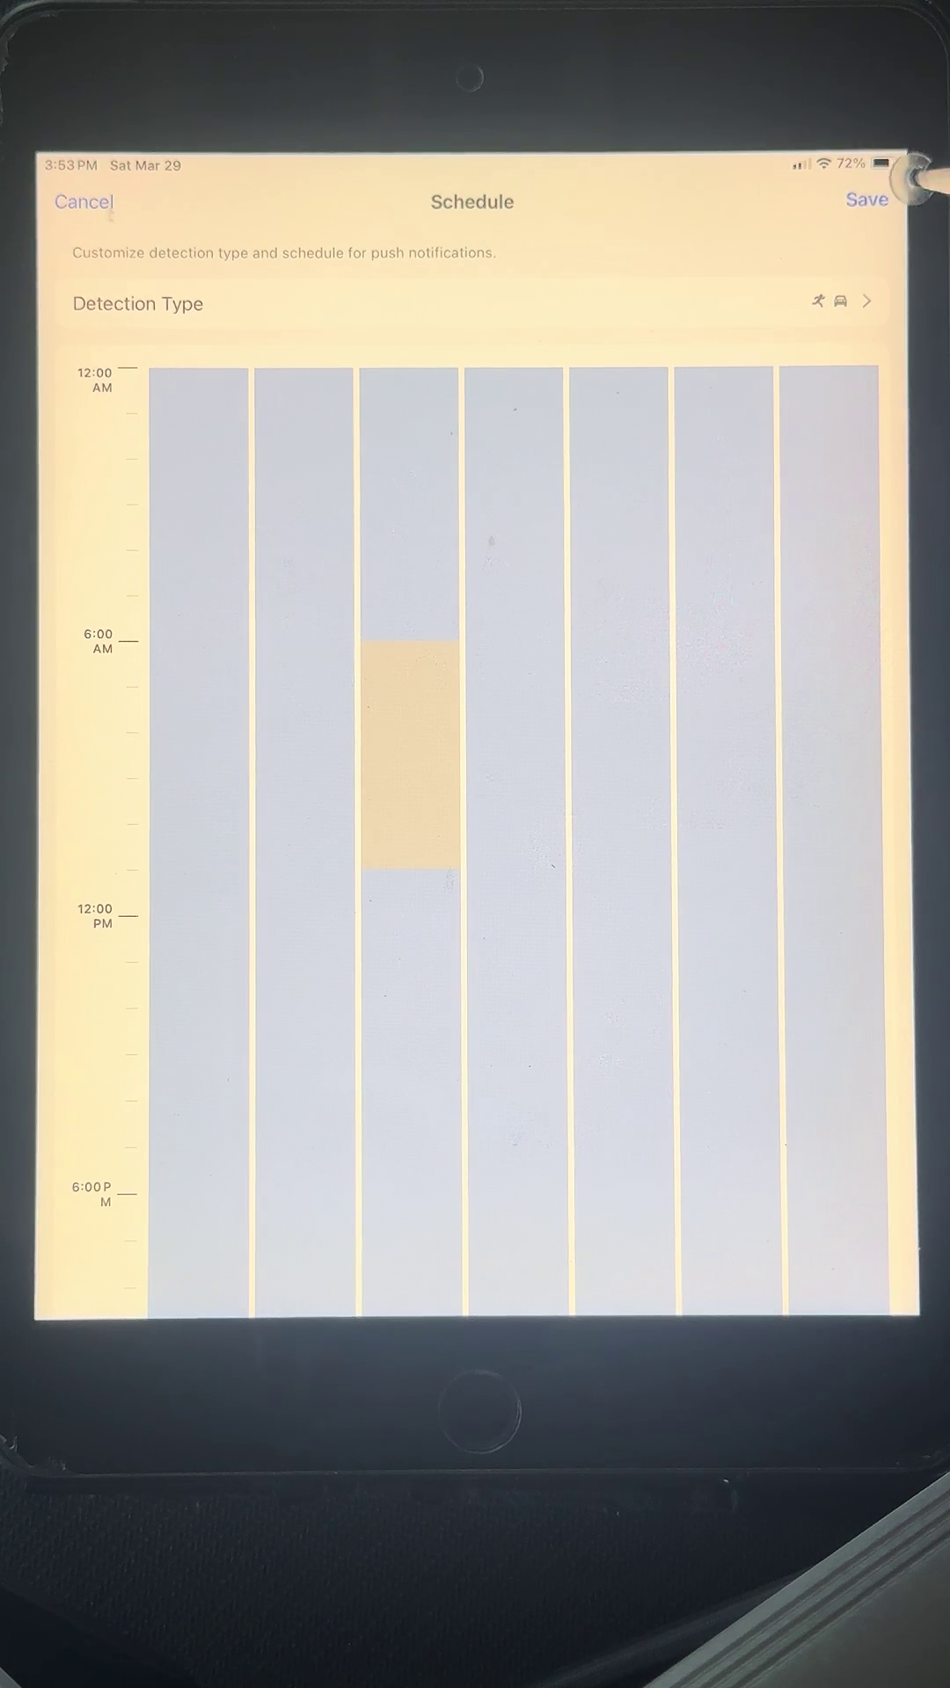
left_click(867, 198)
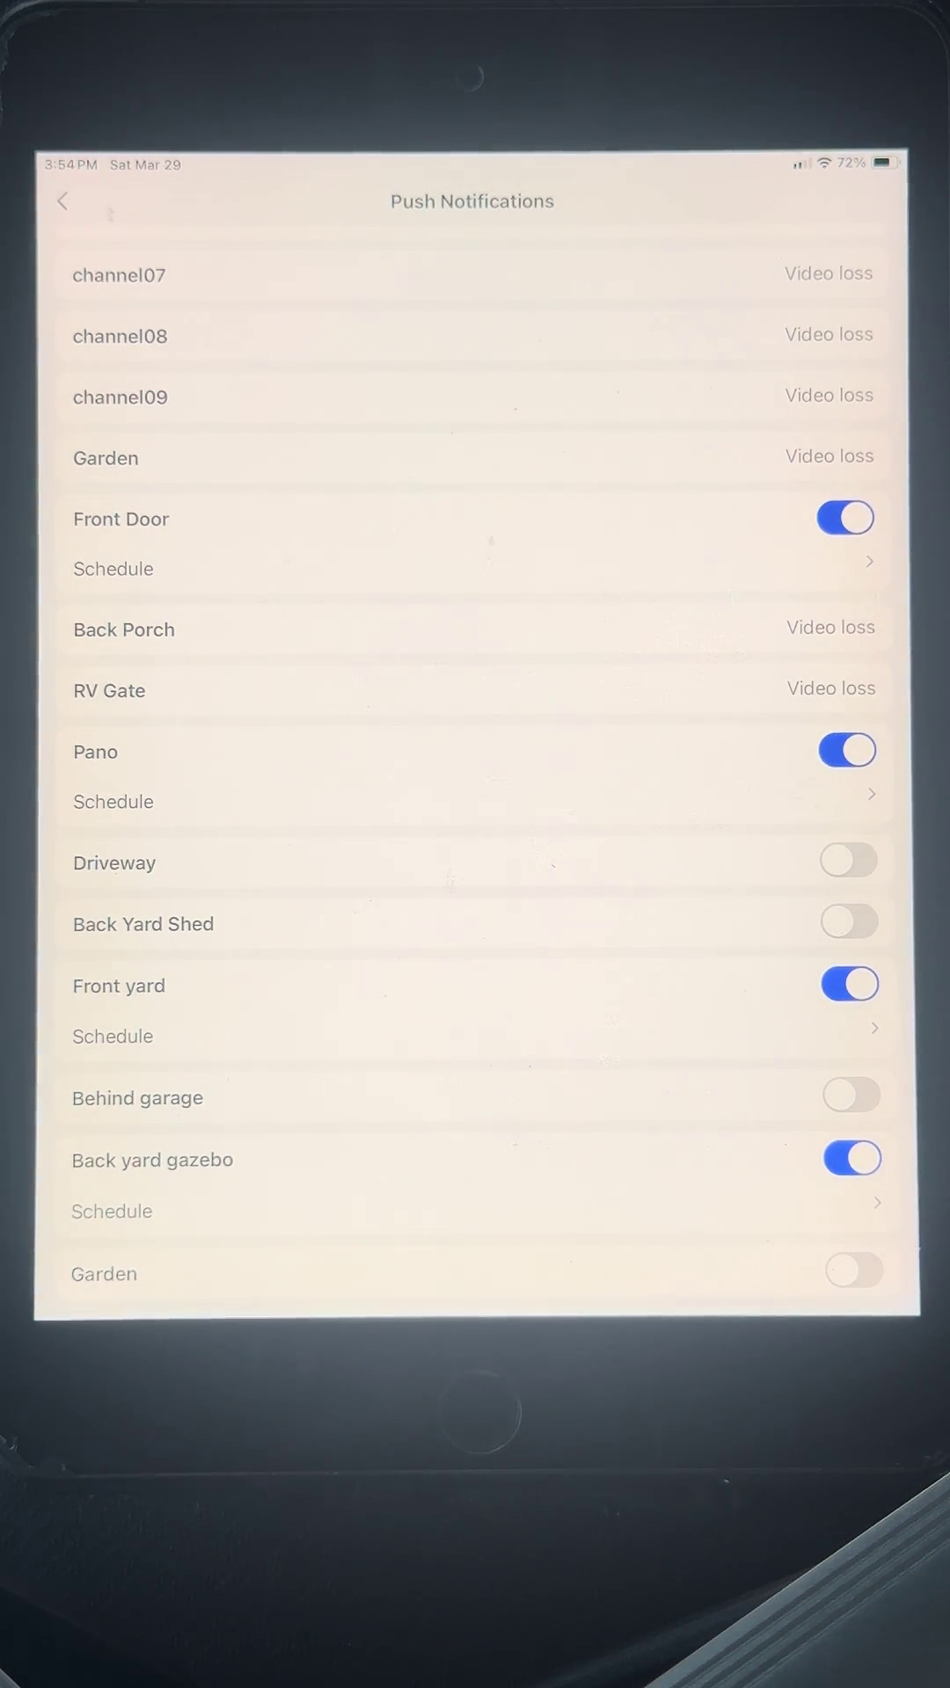
scroll(712, 923, "down", 3)
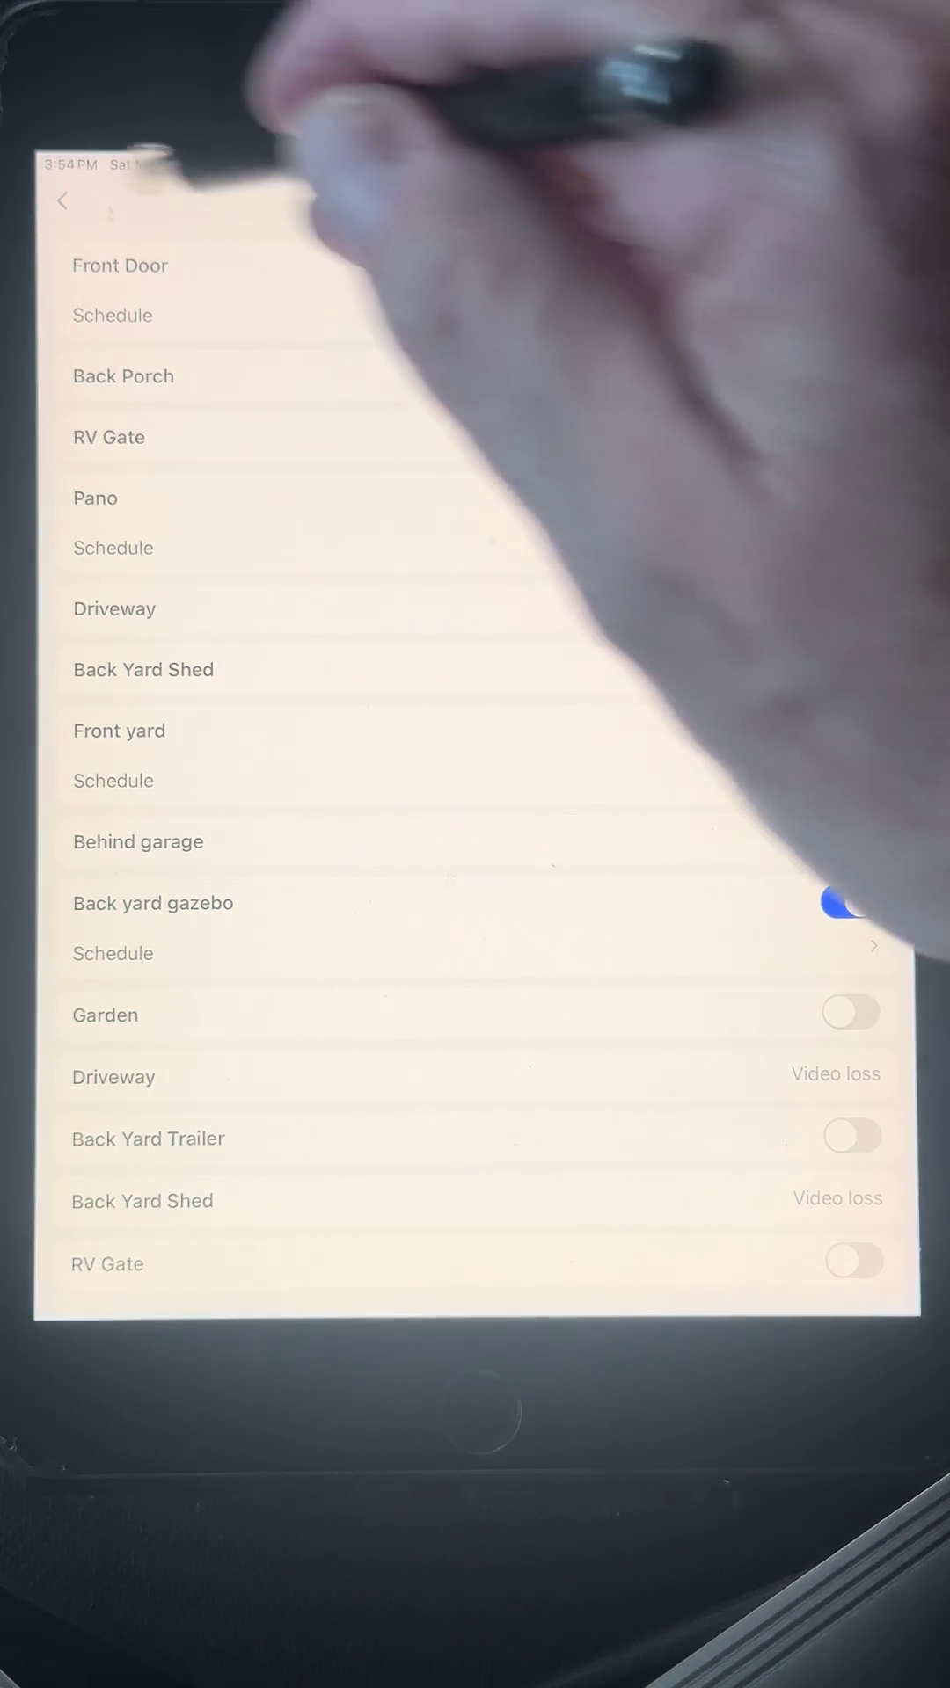
Go back to the device settings and reopen the push notification list
left_click(62, 200)
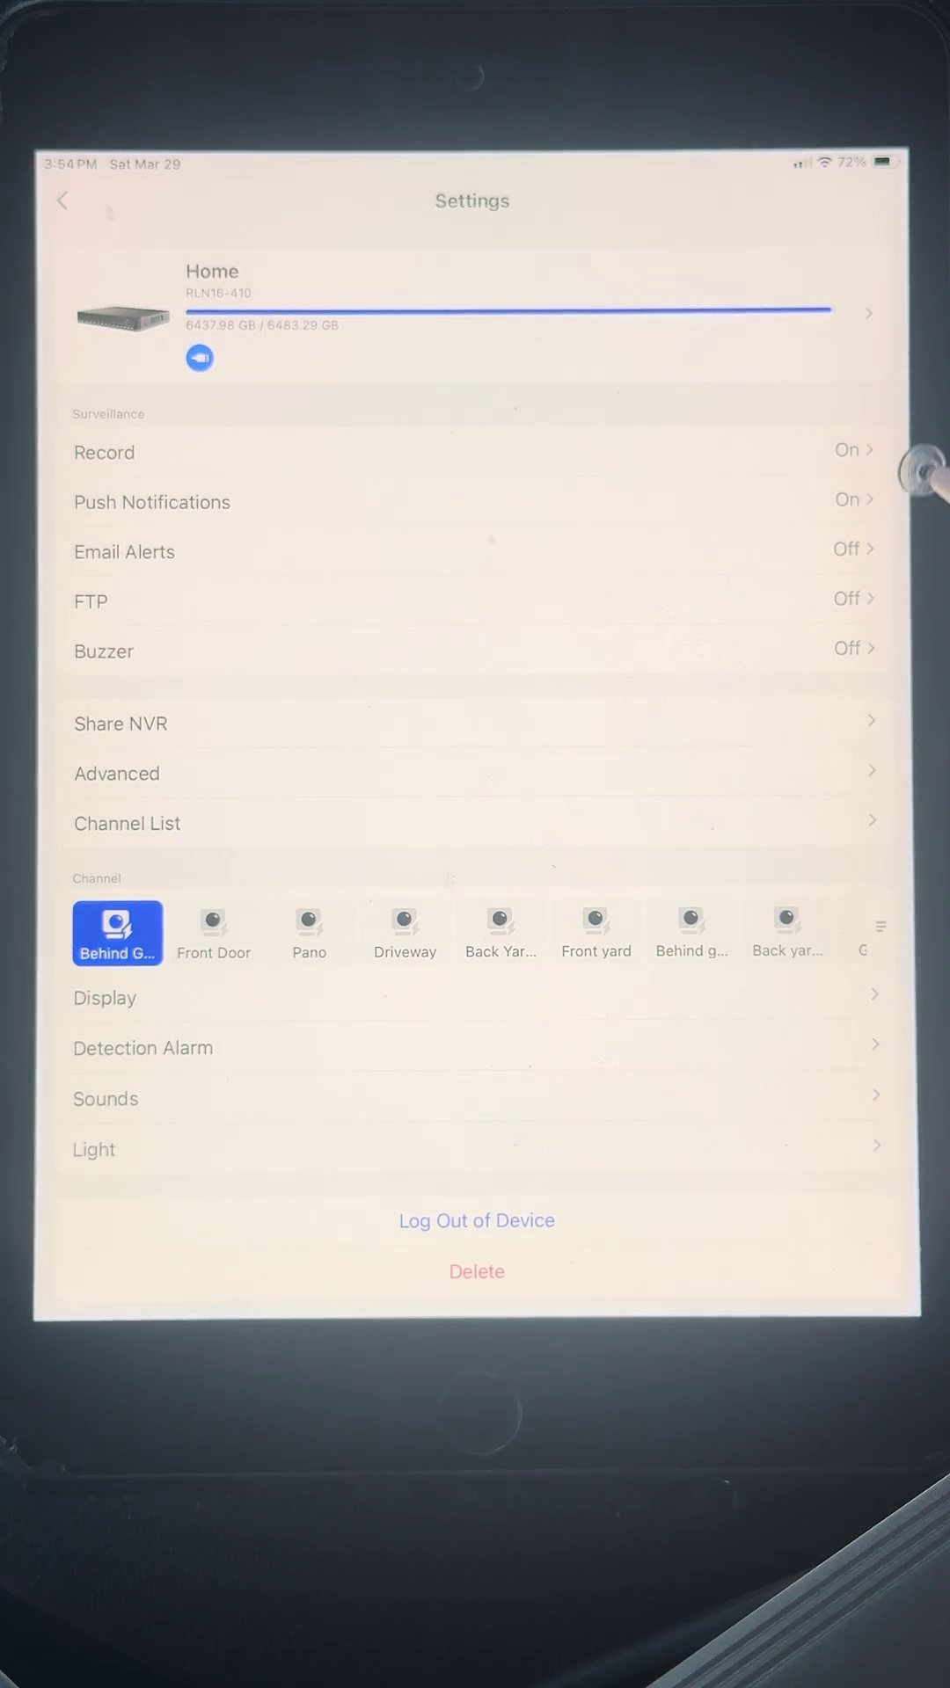
left_click(876, 501)
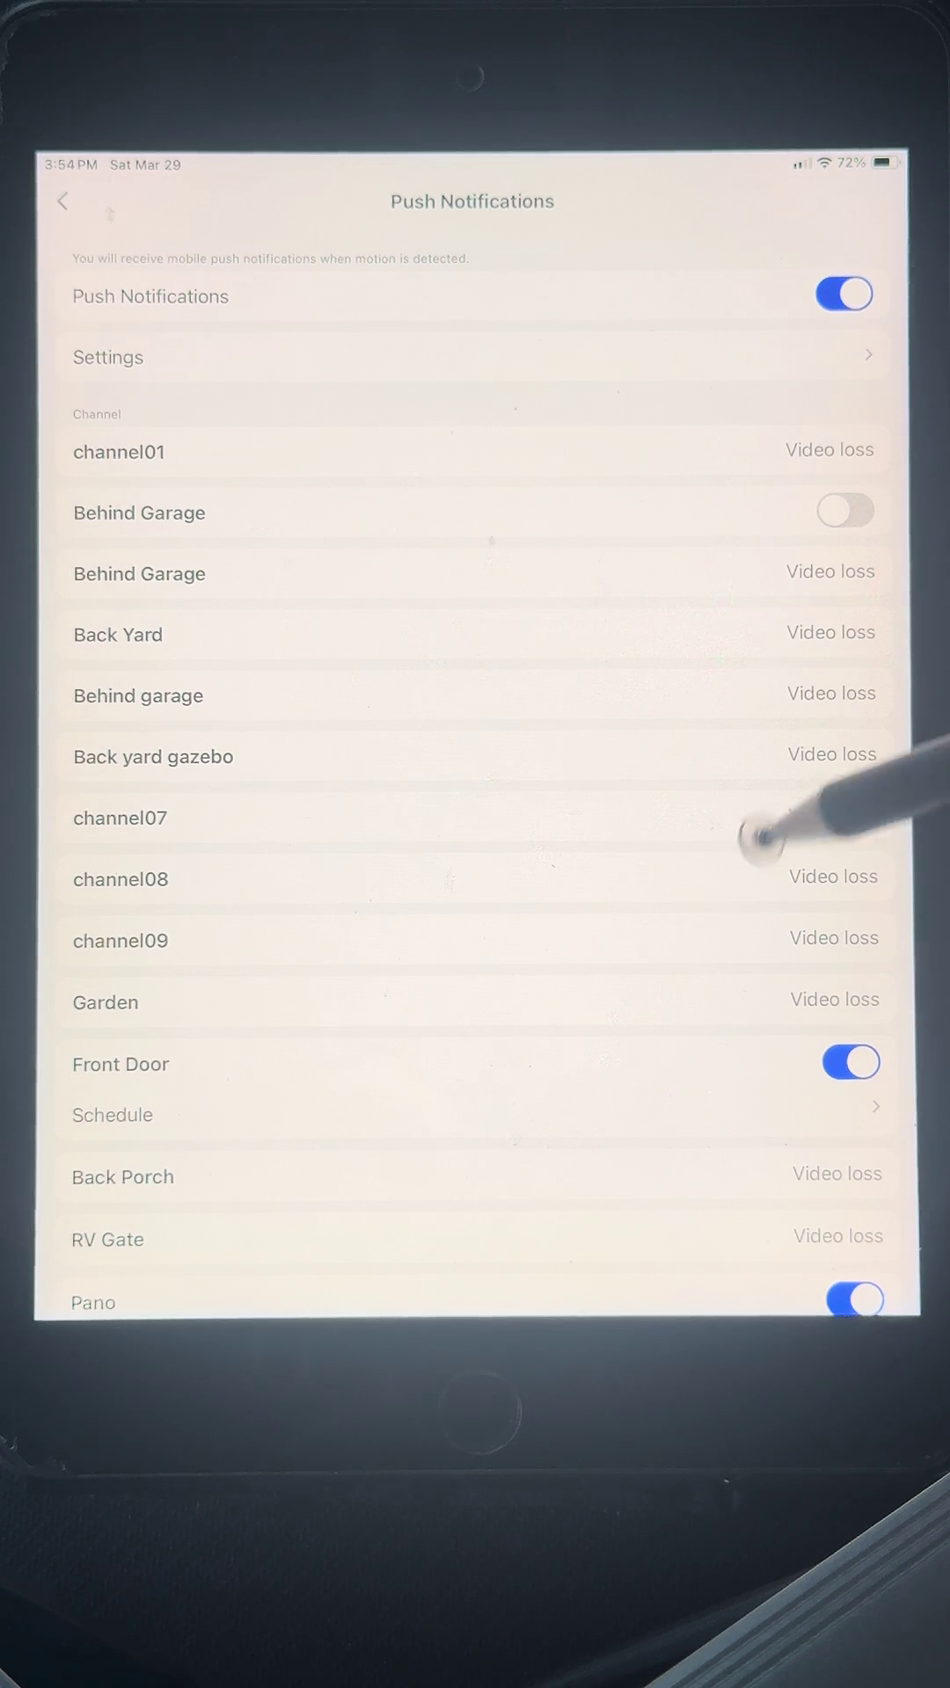
left_click_drag(765, 830, 704, 479)
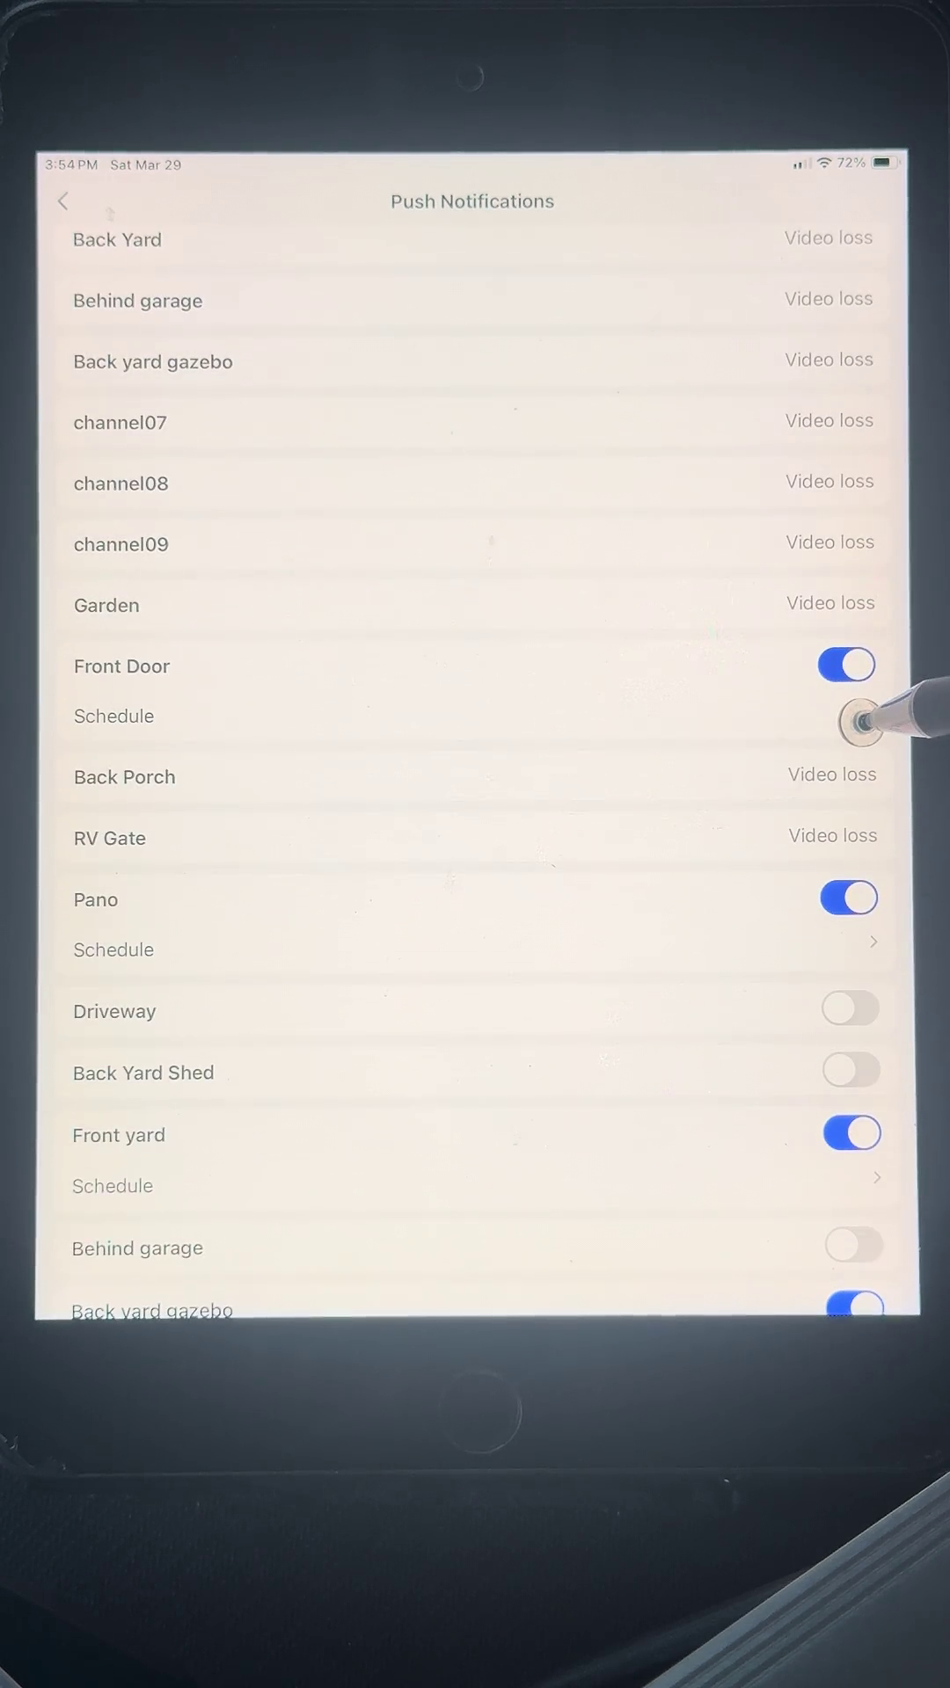